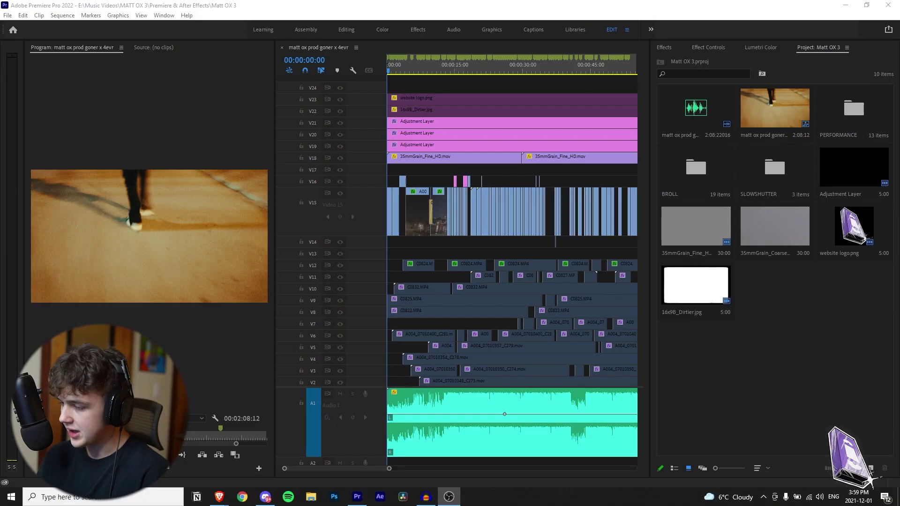
Step: Save the project, preview playback, and set an Out point at 00:00:34:24
{"action": "left_click", "coordinate": [354, 71]}
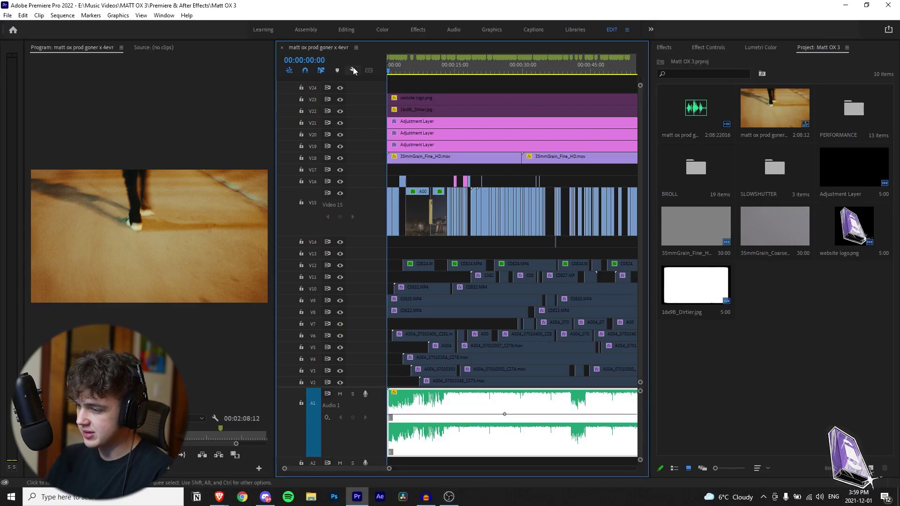
{"action": "key", "text": "ctrl+s"}
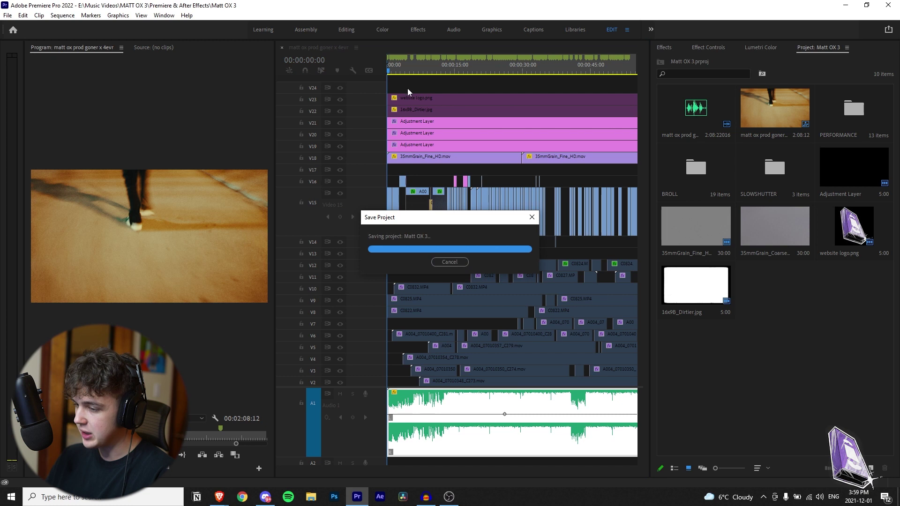
{"action": "key", "text": "space"}
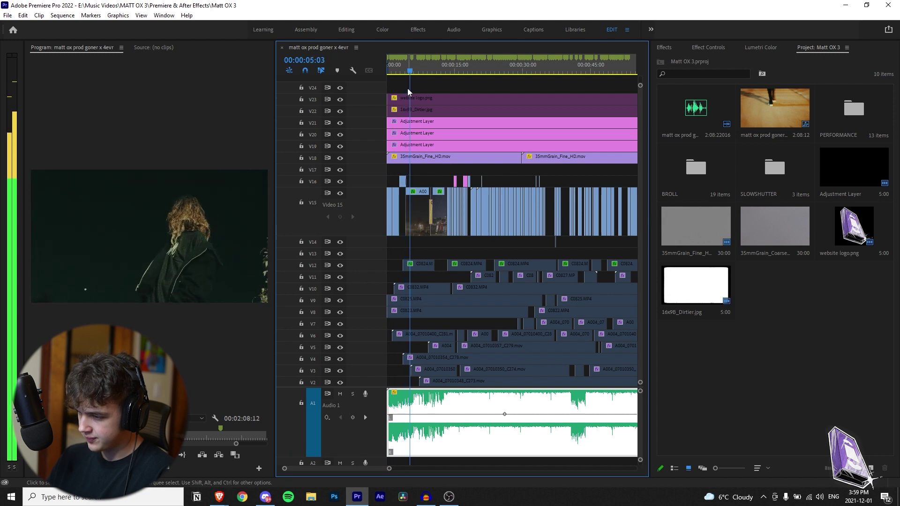
{"action": "key", "text": "space"}
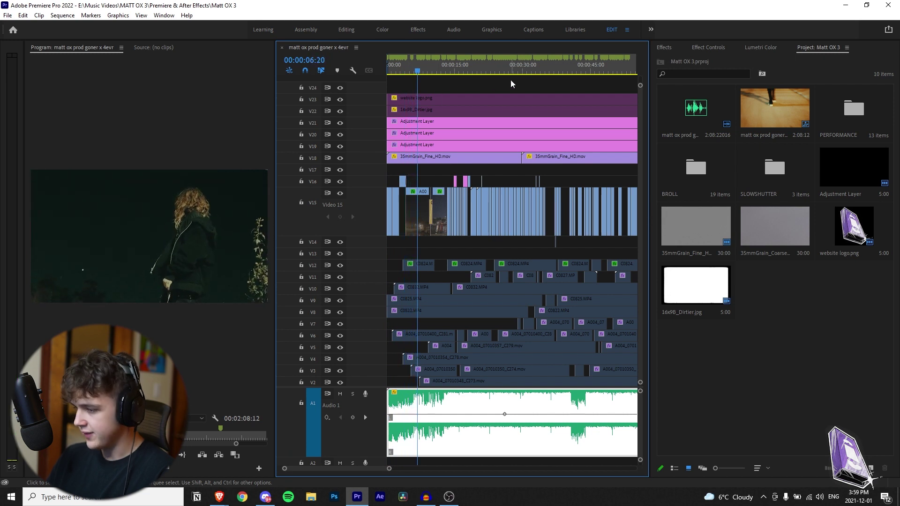
{"action": "left_click", "coordinate": [546, 68]}
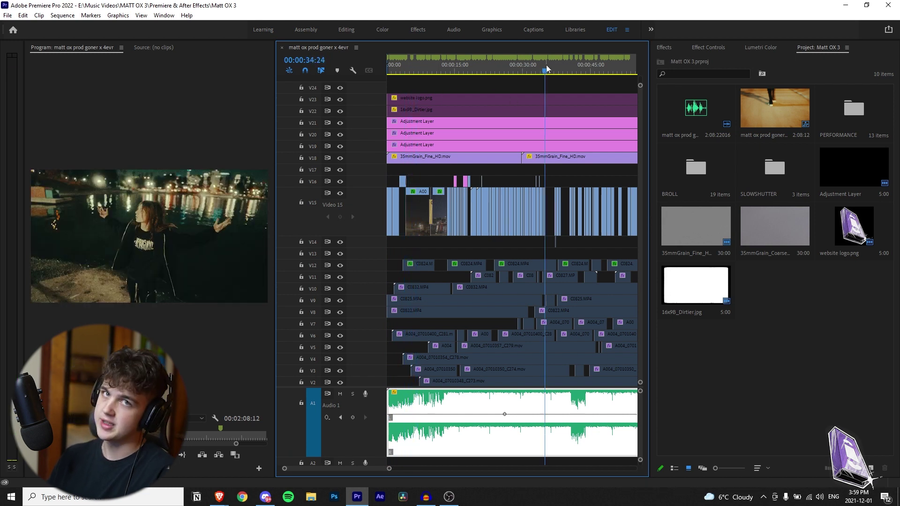
{"action": "key", "text": "o"}
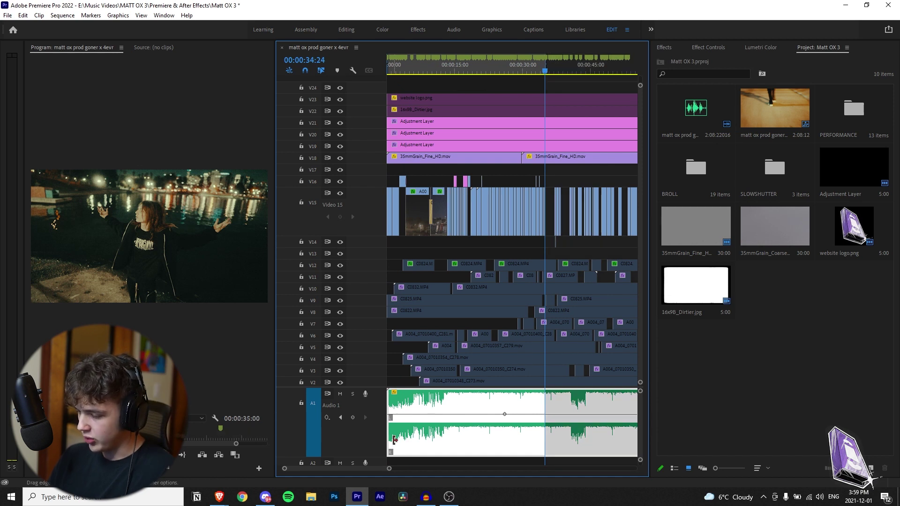
Step: Move the Out point to the sequence end at 00:02:08:12, then return the playhead to the start
{"action": "left_click_drag", "start_coordinate": [389, 469], "coordinate": [479, 468]}
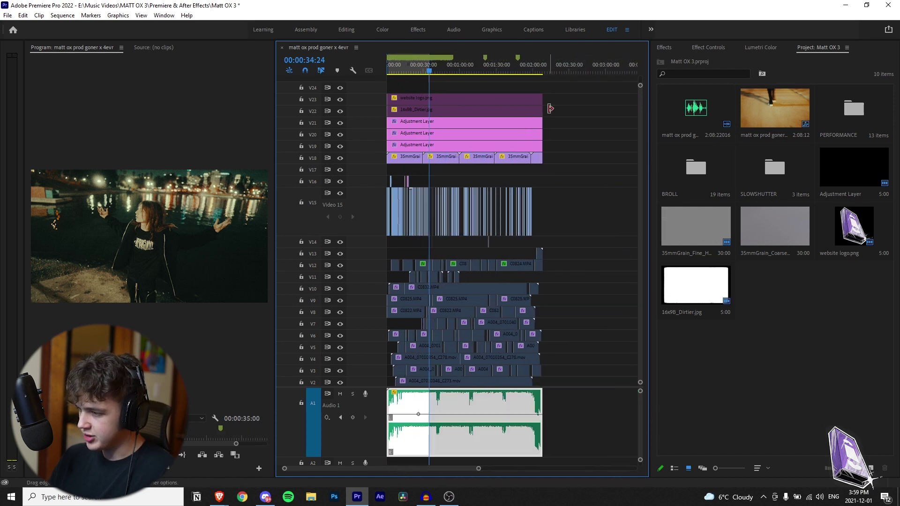
{"action": "left_click", "coordinate": [530, 69]}
{"action": "key", "text": "Home"}
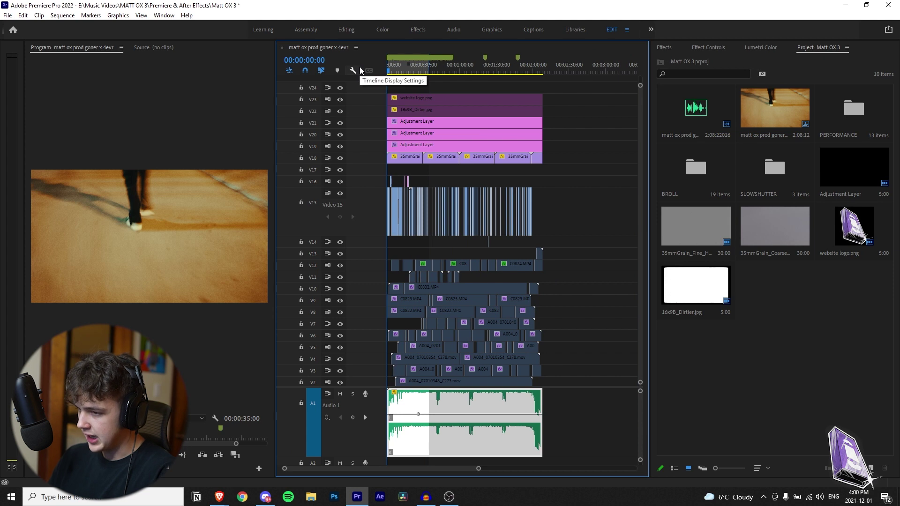
{"action": "key", "text": "End"}
{"action": "key", "text": "o"}
{"action": "key", "text": "="}
{"action": "key", "text": "="}
{"action": "key", "text": "="}
{"action": "key", "text": "="}
{"action": "key", "text": "="}
{"action": "key", "text": "="}
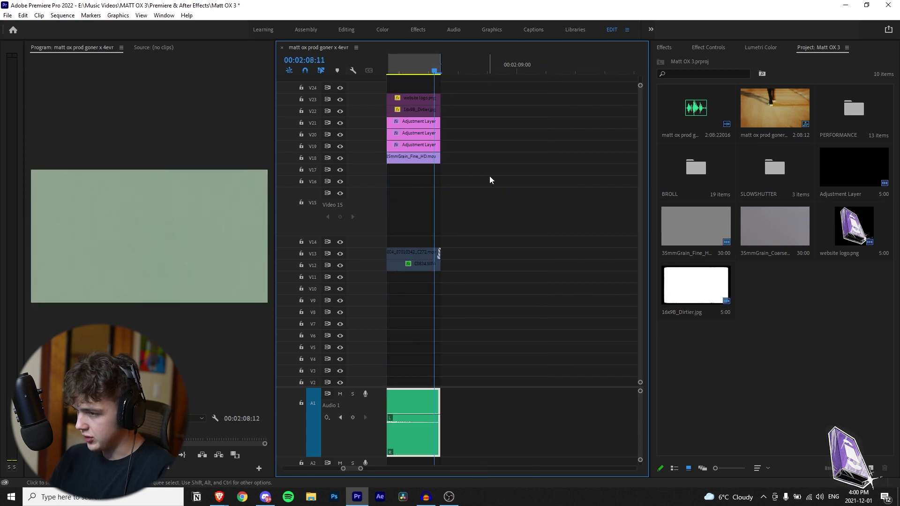
{"action": "key", "text": "="}
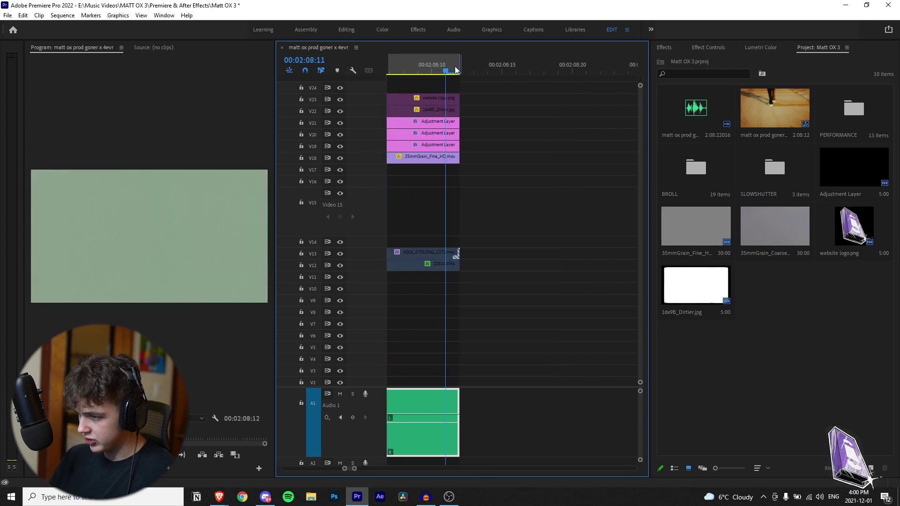
{"action": "left_click_drag", "start_coordinate": [457, 69], "coordinate": [438, 164]}
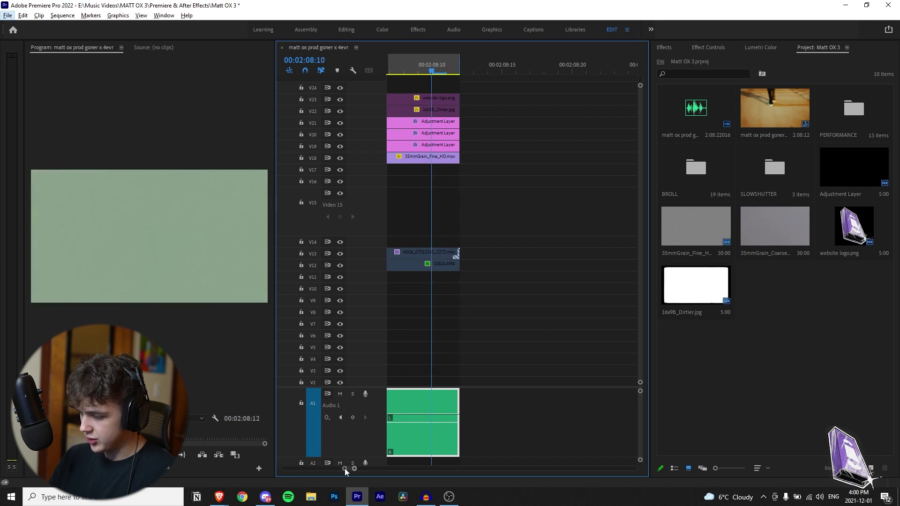
{"action": "key", "text": "backslash"}
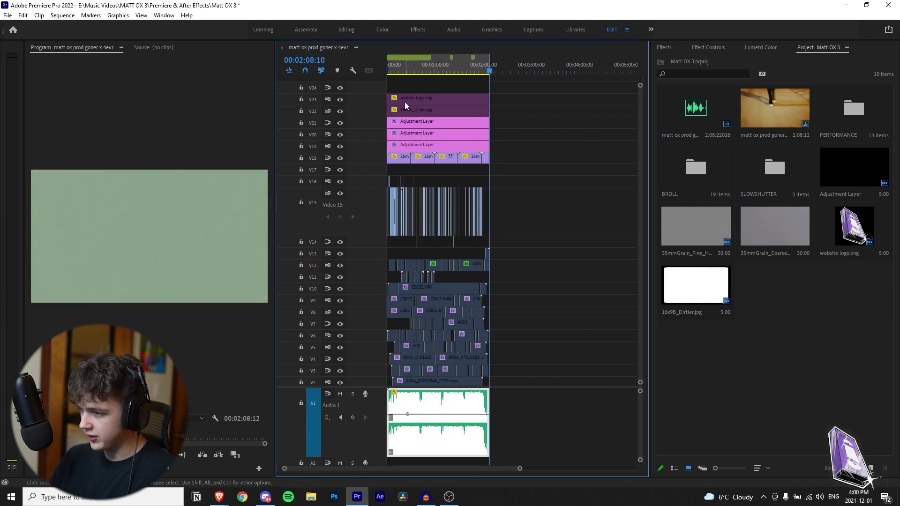
{"action": "key", "text": "Home"}
{"action": "key", "text": "="}
{"action": "key", "text": "="}
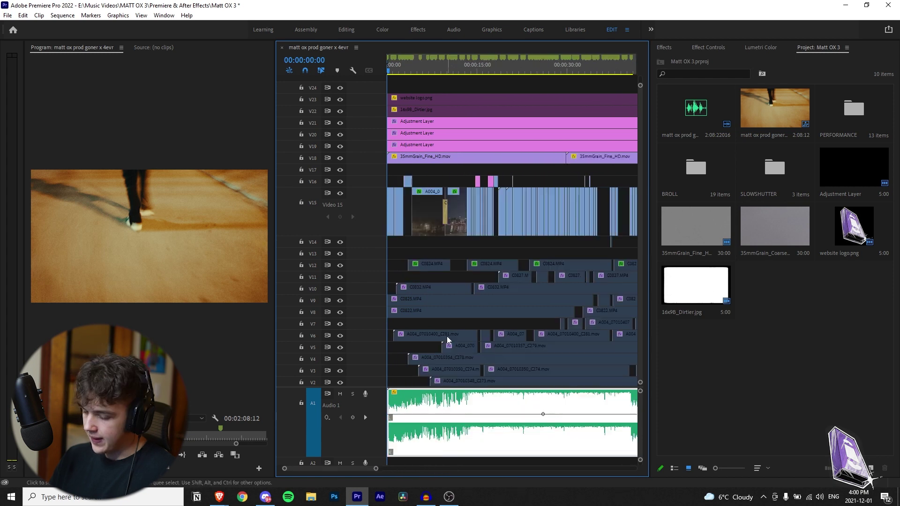
Step: Open Export Settings with Ctrl+M and browse the output location to the music video's project folder
{"action": "key", "text": "ctrl+m"}
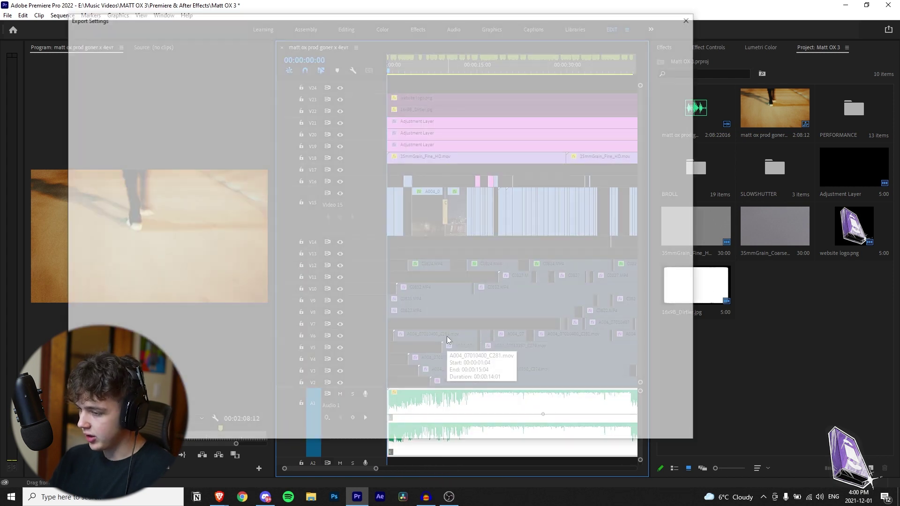
{"action": "left_click_drag", "start_coordinate": [137, 20], "coordinate": [113, 37]}
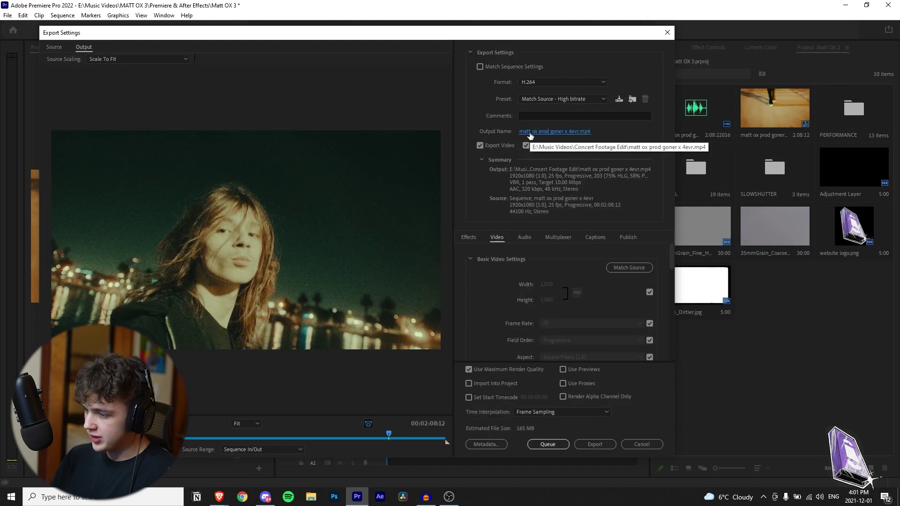
{"action": "left_click", "coordinate": [578, 133]}
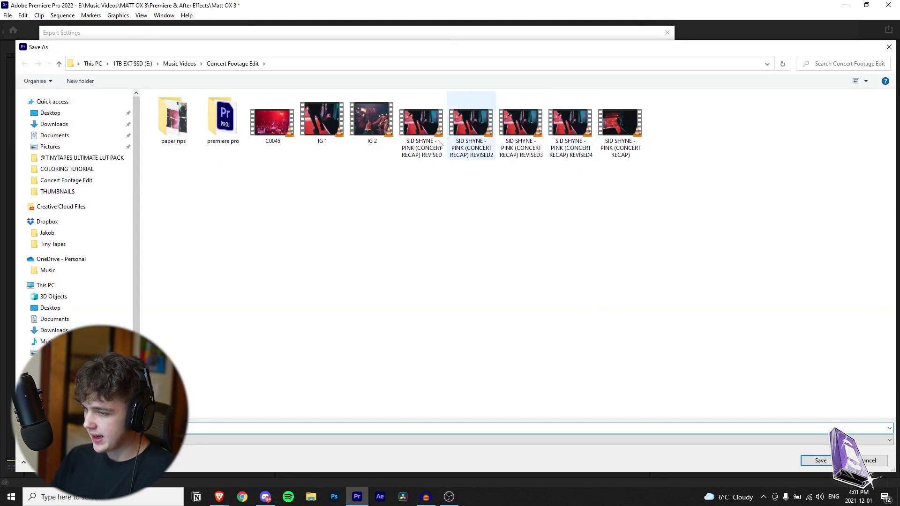
{"action": "left_click", "coordinate": [180, 63]}
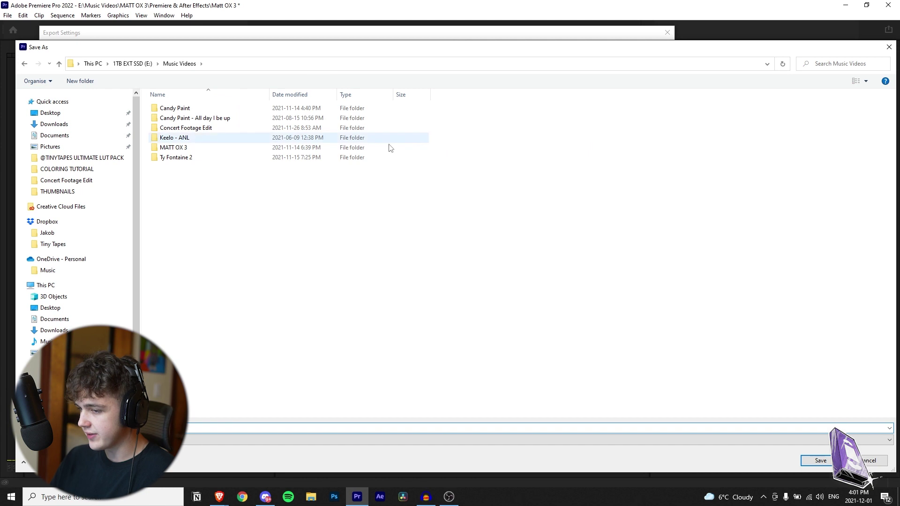
{"action": "double_click", "coordinate": [200, 148]}
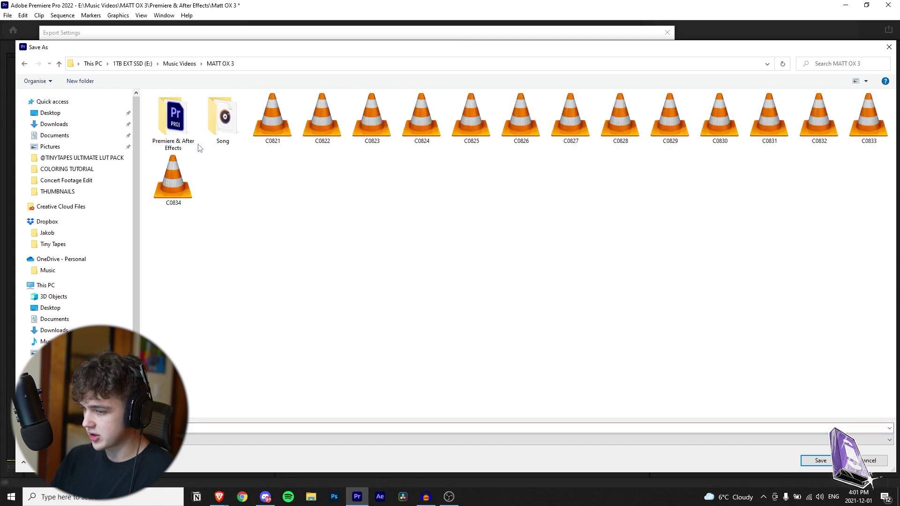
Step: Create a new 'Exports' folder there and save the output file into it
{"action": "right_click", "coordinate": [264, 200]}
{"action": "mouse_move", "coordinate": [319, 287]}
{"action": "left_click", "coordinate": [399, 290]}
{"action": "type", "text": "E"}
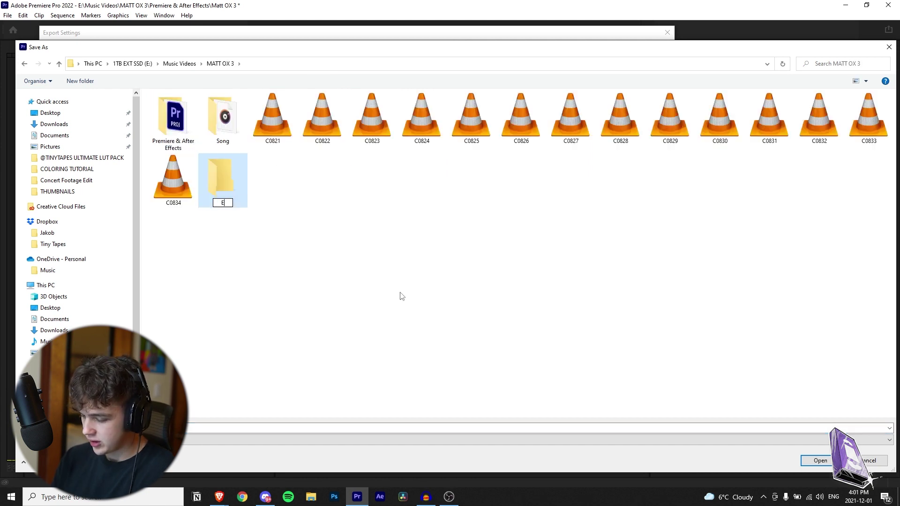
{"action": "type", "text": "xports"}
{"action": "key", "text": "Return"}
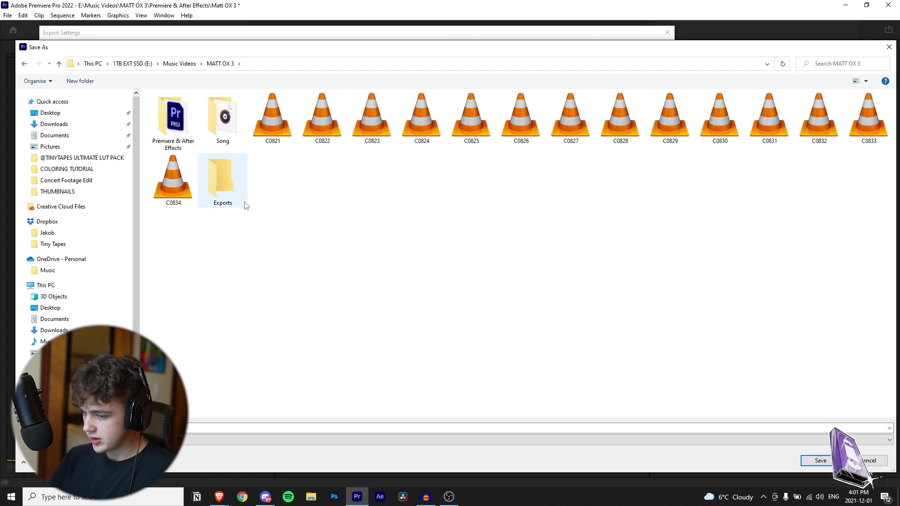
{"action": "double_click", "coordinate": [243, 187]}
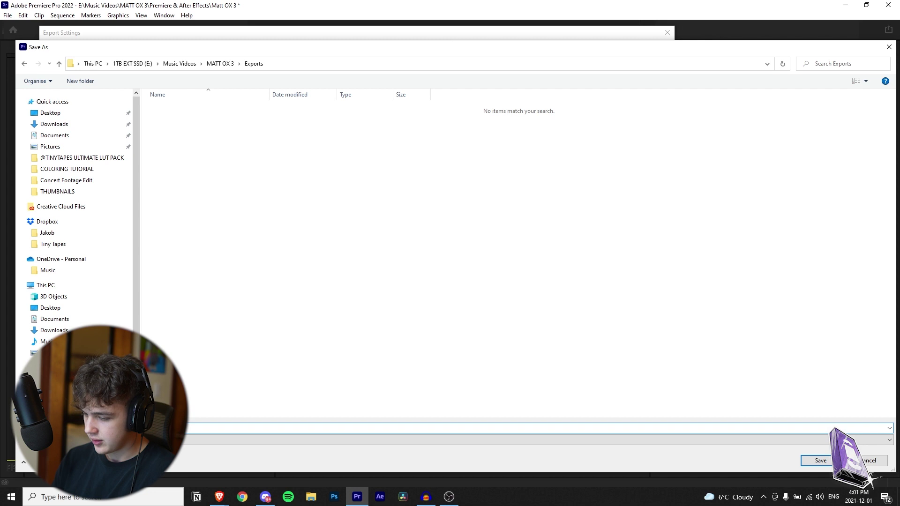
{"action": "left_click", "coordinate": [819, 460]}
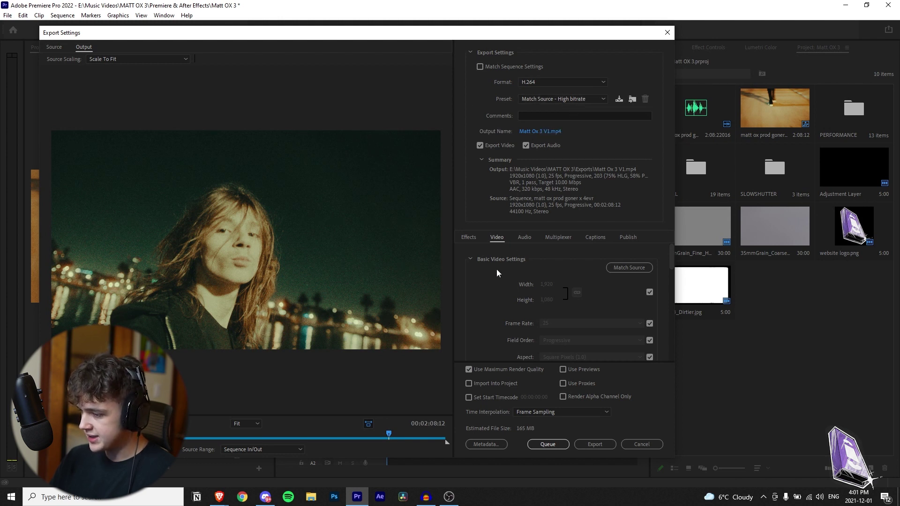
Step: Change the export frame rate from matching the source to 23.976 fps
{"action": "scroll", "coordinate": [474, 272], "scroll_direction": "down", "scroll_amount": 1}
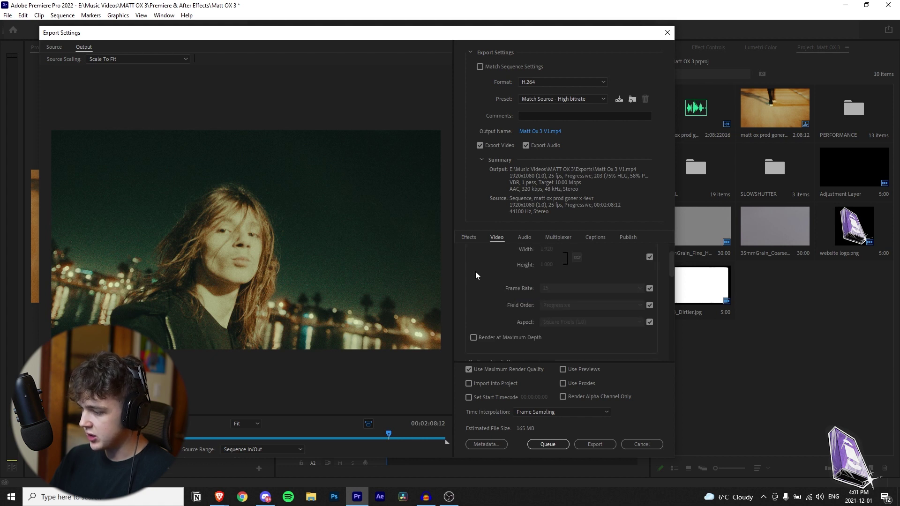
{"action": "scroll", "coordinate": [475, 271], "scroll_direction": "up", "scroll_amount": 1}
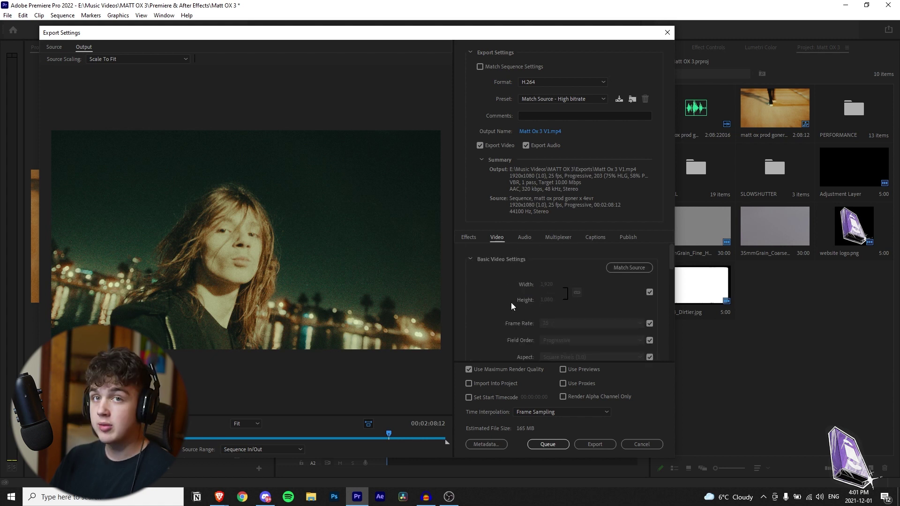
{"action": "left_click", "coordinate": [649, 323]}
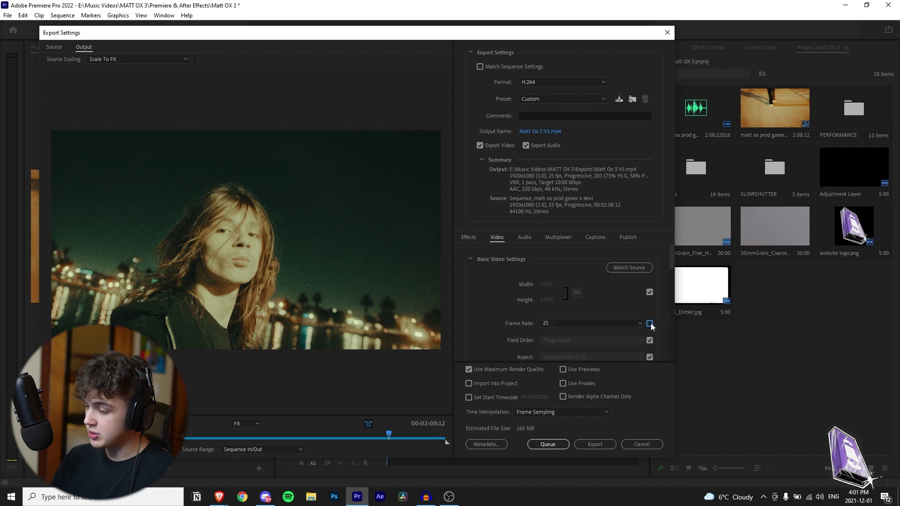
{"action": "left_click", "coordinate": [623, 323]}
{"action": "left_click", "coordinate": [597, 394]}
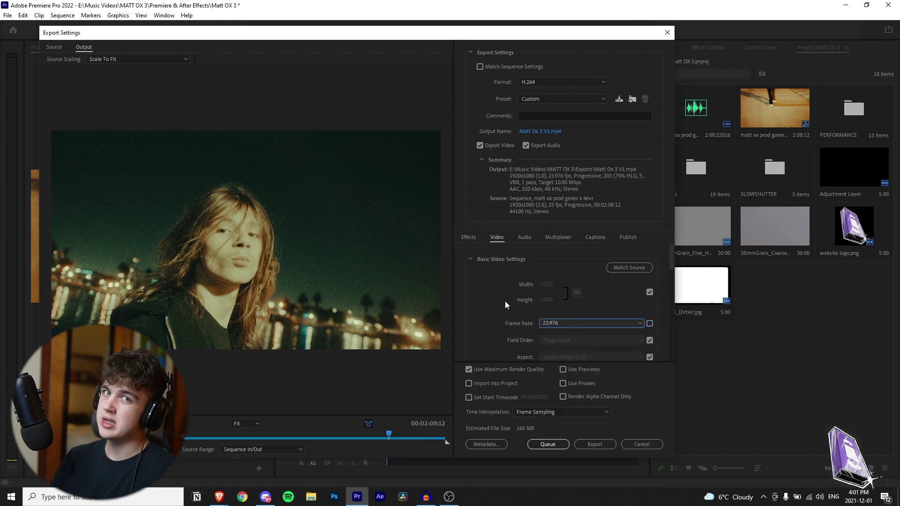
Step: Enable Render at Maximum Depth for the H.264 video
{"action": "scroll", "coordinate": [505, 301], "scroll_direction": "down", "scroll_amount": 1}
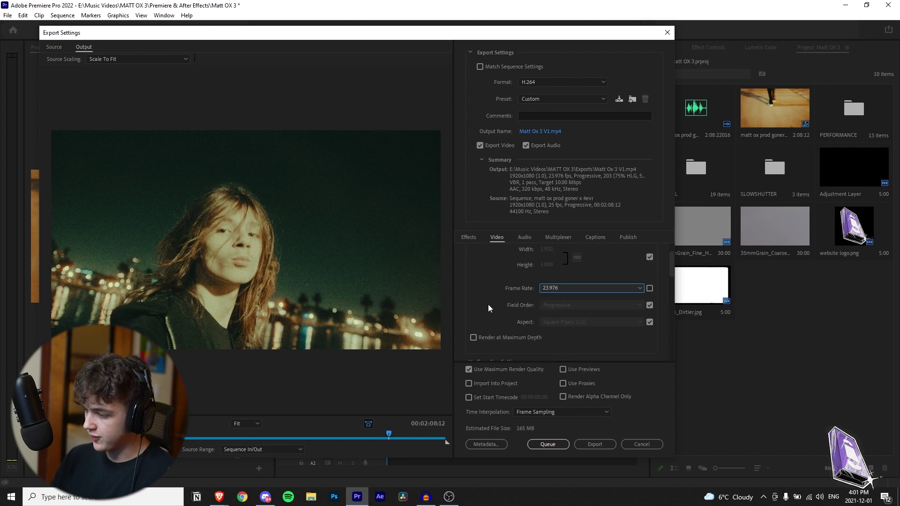
{"action": "left_click", "coordinate": [474, 337]}
{"action": "left_click", "coordinate": [473, 337]}
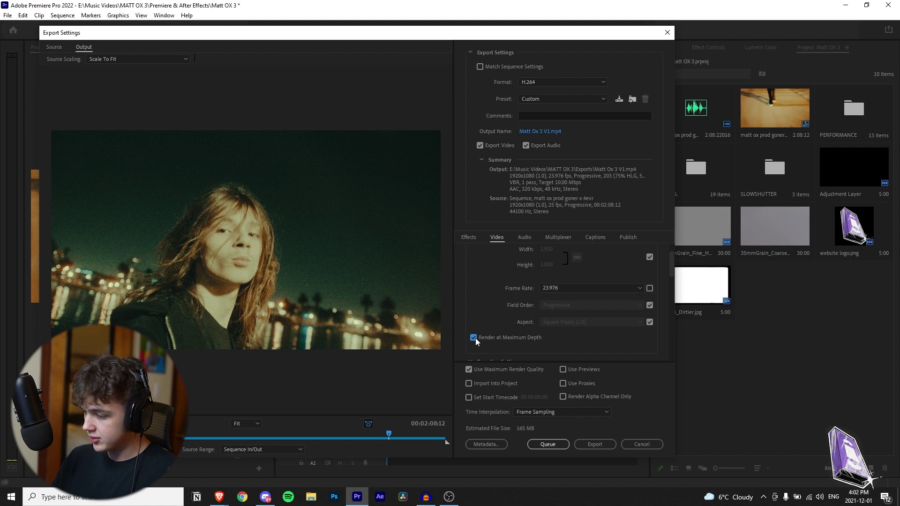
{"action": "scroll", "coordinate": [628, 313], "scroll_direction": "down", "scroll_amount": 3}
Step: Keep encoding Performance on Hardware Encoding after briefly trying Software Encoding
{"action": "scroll", "coordinate": [506, 316], "scroll_direction": "down", "scroll_amount": 1}
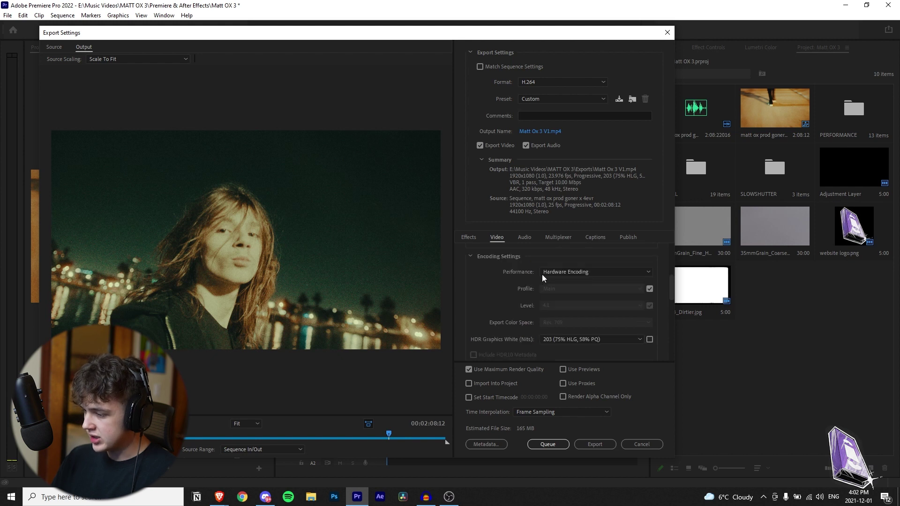
{"action": "left_click", "coordinate": [563, 275]}
{"action": "left_click", "coordinate": [564, 274]}
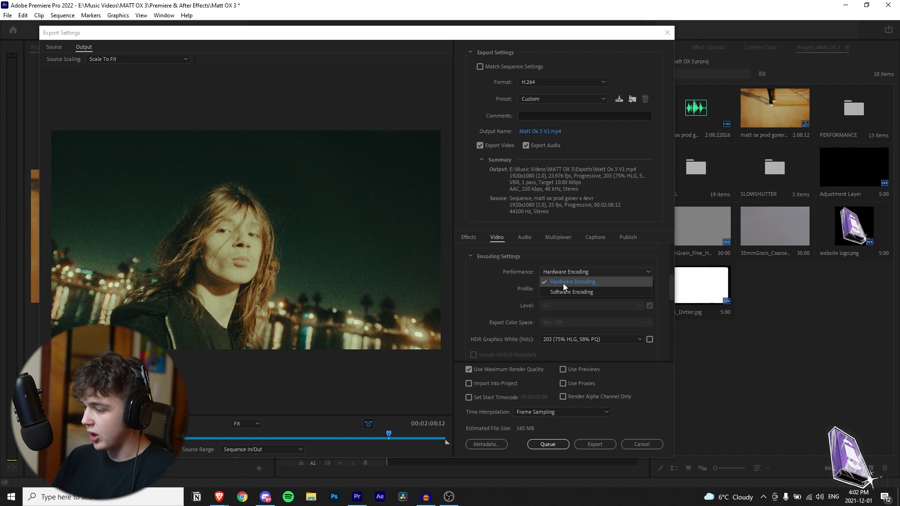
{"action": "left_click", "coordinate": [577, 292]}
{"action": "left_click", "coordinate": [579, 289]}
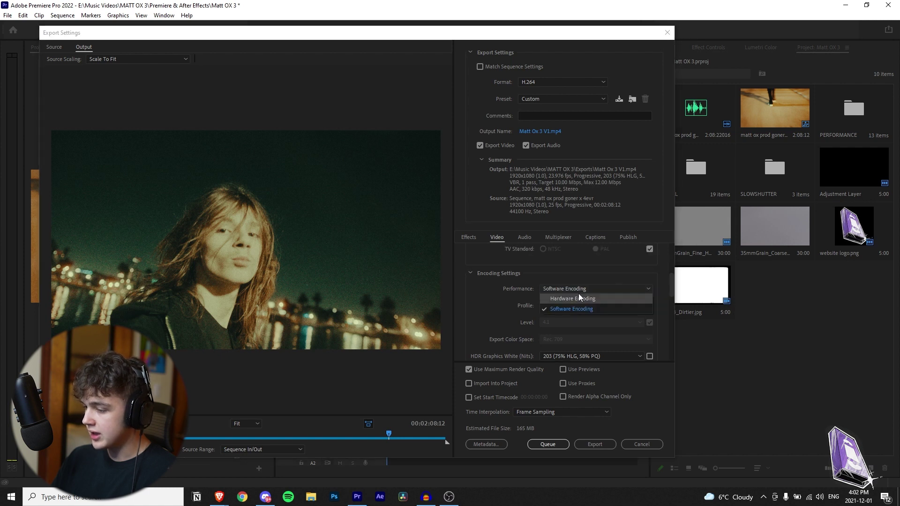
{"action": "left_click", "coordinate": [578, 298]}
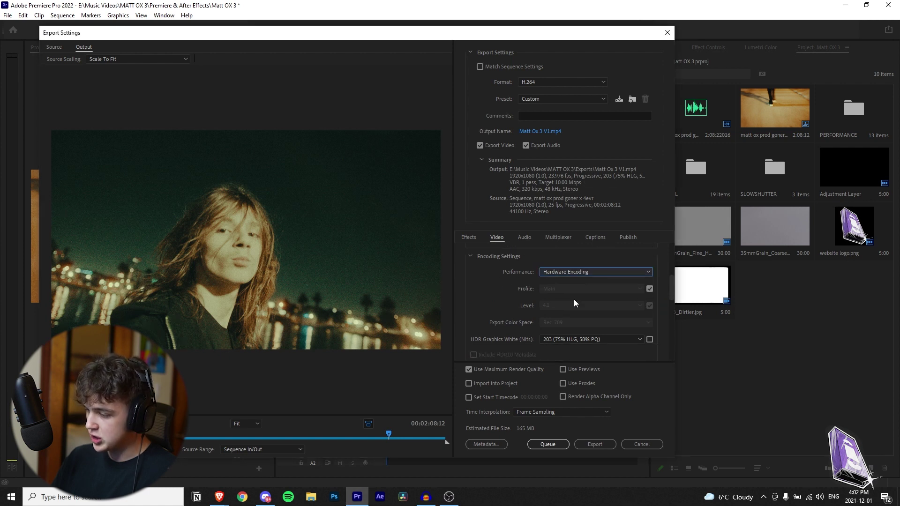
{"action": "left_click", "coordinate": [505, 287]}
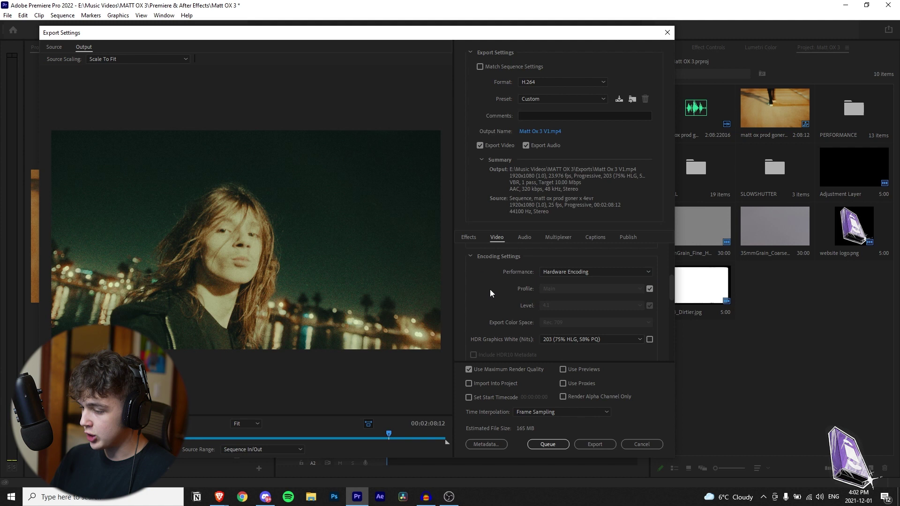
Step: Set the H.264 Profile to High and the Level to 5.1
{"action": "left_click", "coordinate": [649, 289]}
{"action": "left_click", "coordinate": [603, 289]}
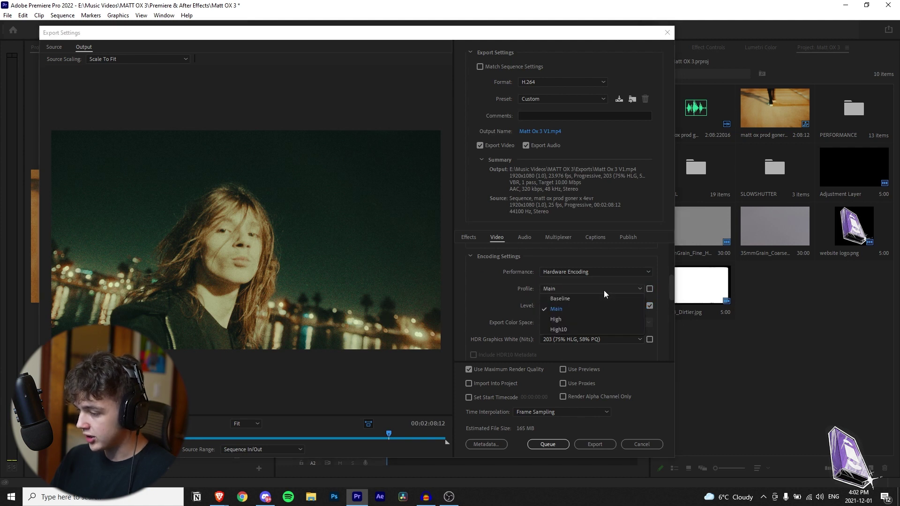
{"action": "left_click", "coordinate": [577, 320]}
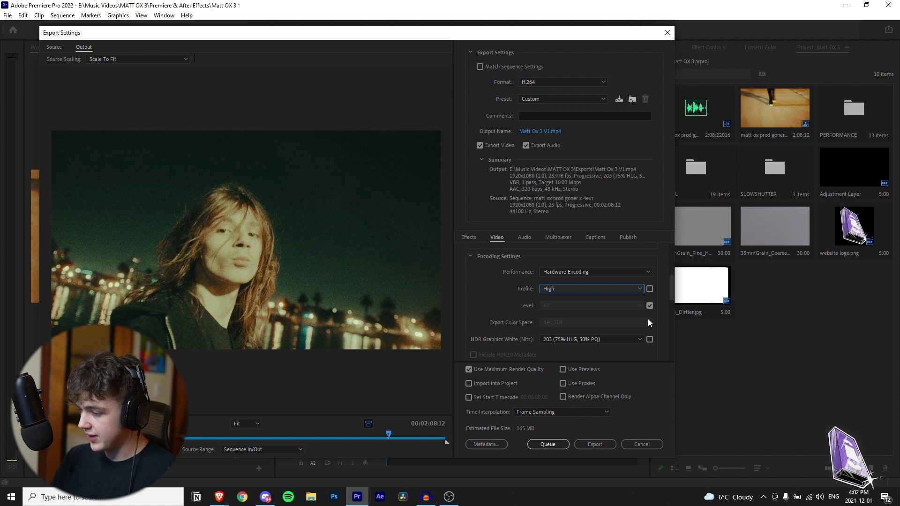
{"action": "left_click", "coordinate": [649, 306]}
{"action": "left_click", "coordinate": [605, 305]}
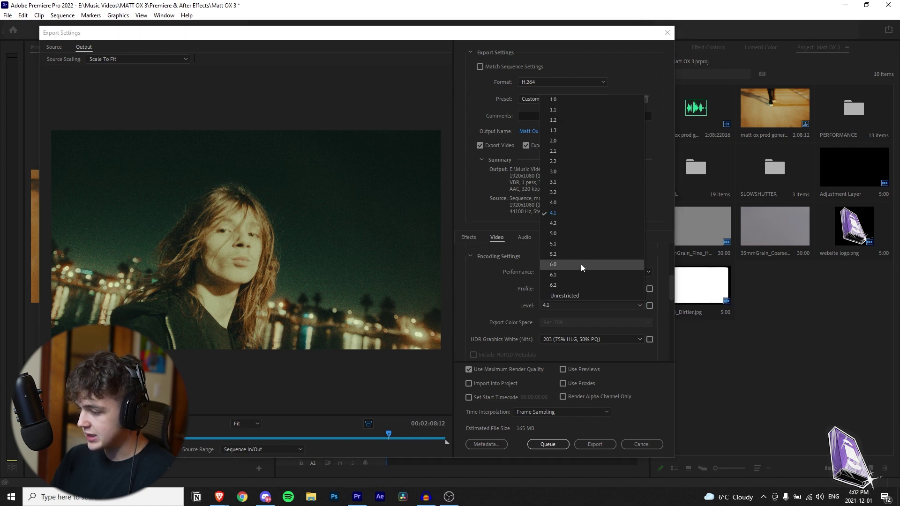
{"action": "left_click", "coordinate": [565, 245]}
Step: Confirm the frame rate stays at 23.976 fps
{"action": "scroll", "coordinate": [533, 273], "scroll_direction": "up", "scroll_amount": 5}
{"action": "left_click", "coordinate": [577, 324]}
{"action": "left_click", "coordinate": [575, 393]}
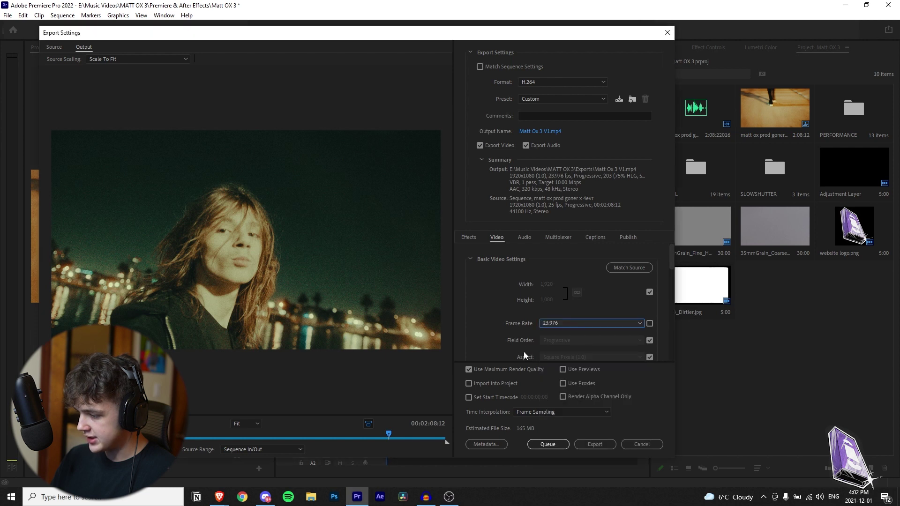
{"action": "scroll", "coordinate": [503, 316], "scroll_direction": "down", "scroll_amount": 5}
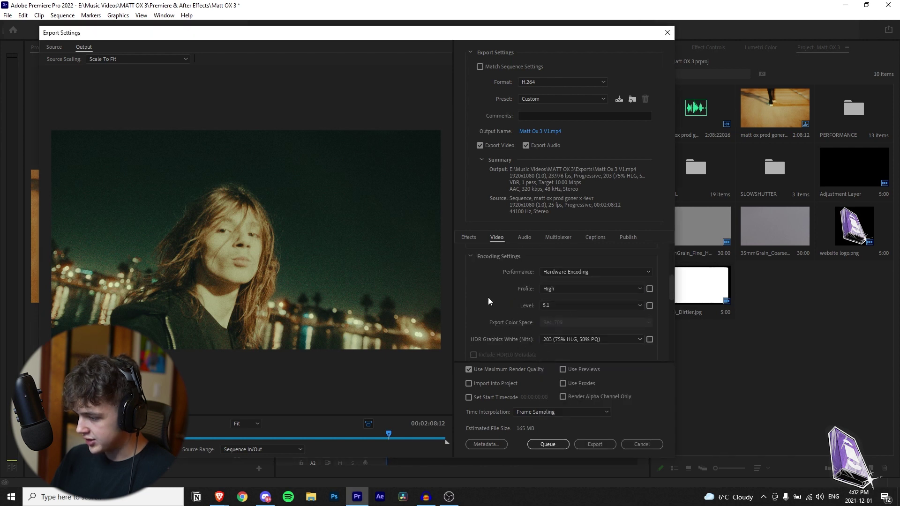
Step: Switch Bitrate Encoding to CBR and set the target bitrate to 126.97 Mbps, about 2044 MB
{"action": "scroll", "coordinate": [489, 300], "scroll_direction": "down", "scroll_amount": 5}
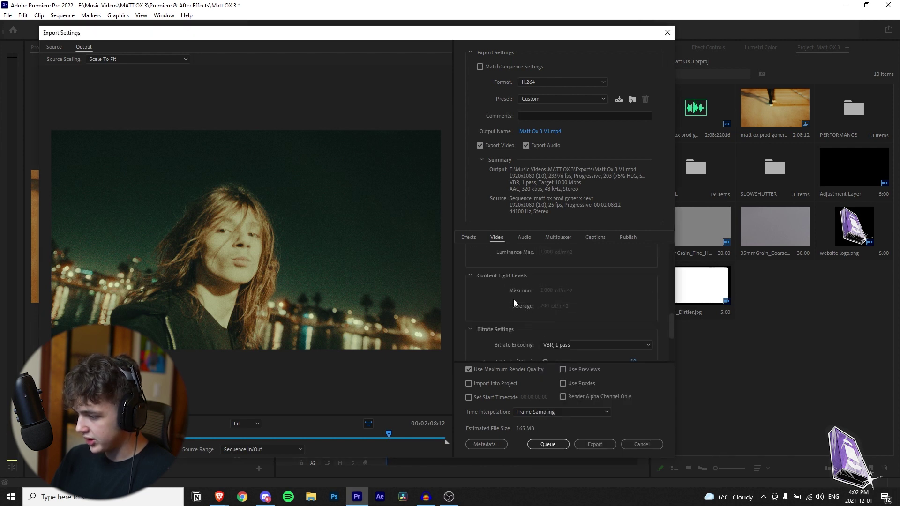
{"action": "scroll", "coordinate": [513, 300], "scroll_direction": "down", "scroll_amount": 2}
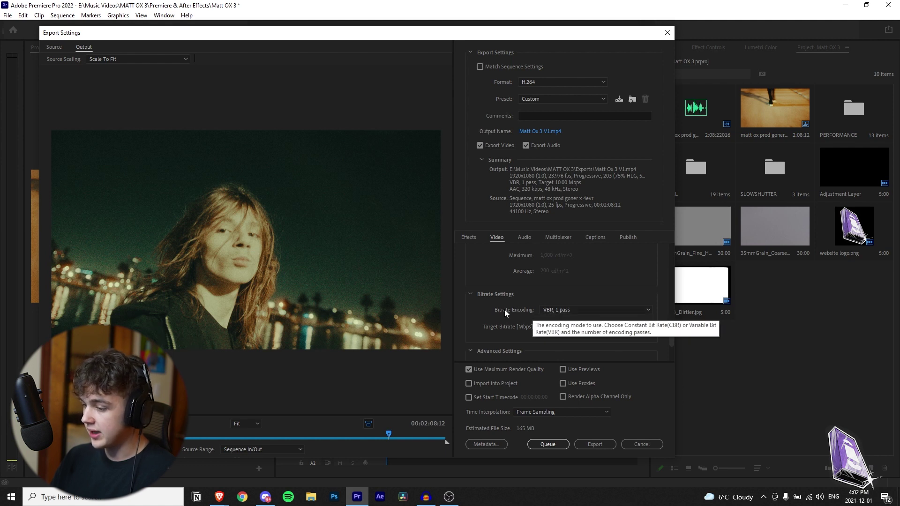
{"action": "left_click", "coordinate": [578, 310]}
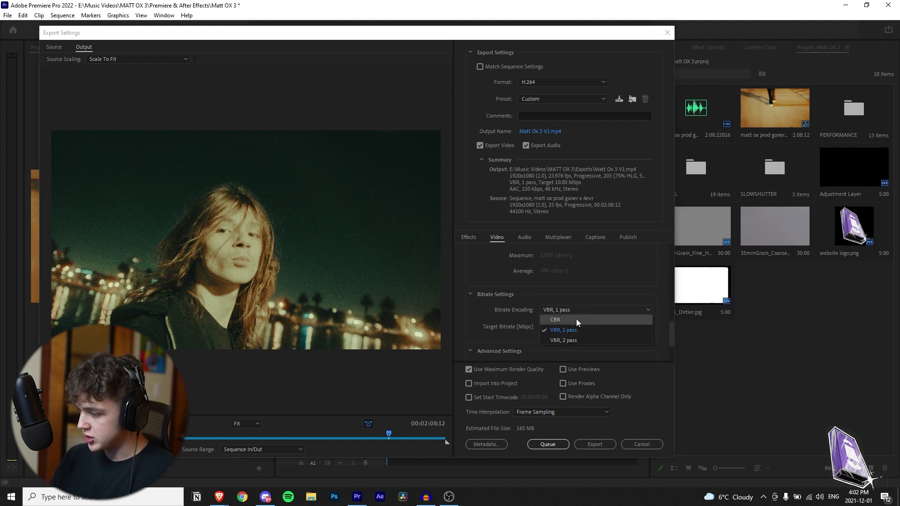
{"action": "left_click", "coordinate": [576, 319]}
{"action": "left_click_drag", "start_coordinate": [544, 327], "coordinate": [583, 328]}
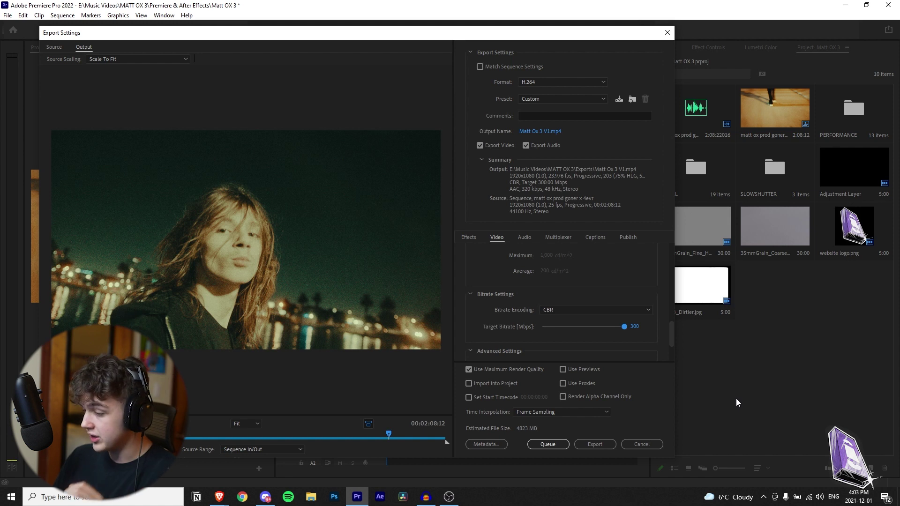
{"action": "left_click_drag", "start_coordinate": [624, 326], "coordinate": [578, 330]}
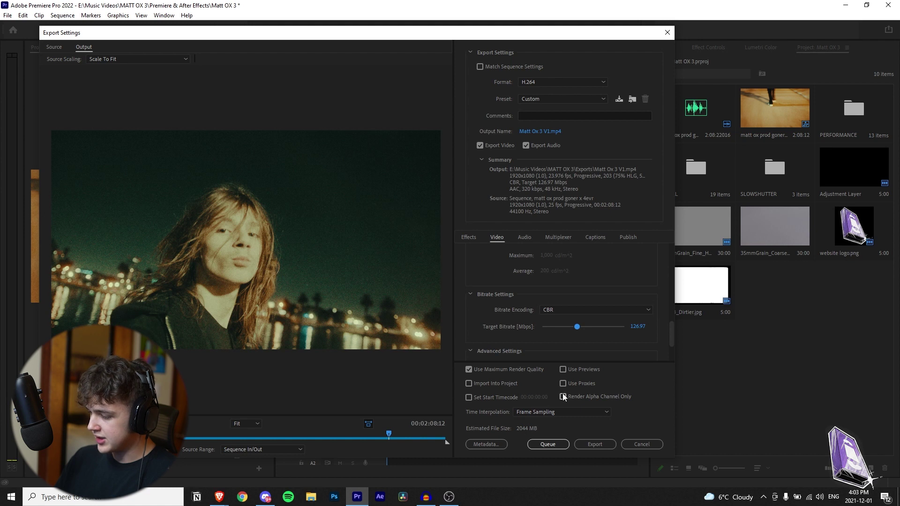
Step: Save the settings as preset 'Music Video Export Preset' and confirm it's selected in Preset
{"action": "left_click", "coordinate": [468, 237]}
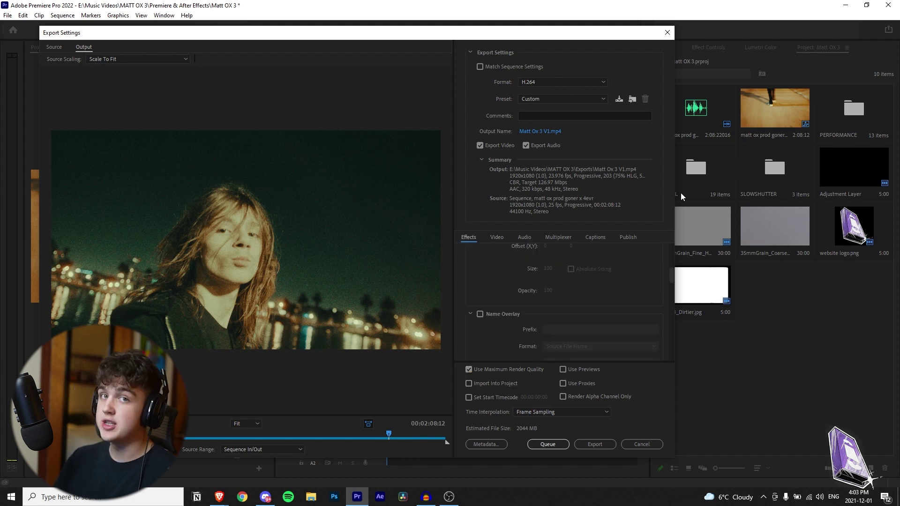
{"action": "left_click", "coordinate": [617, 100]}
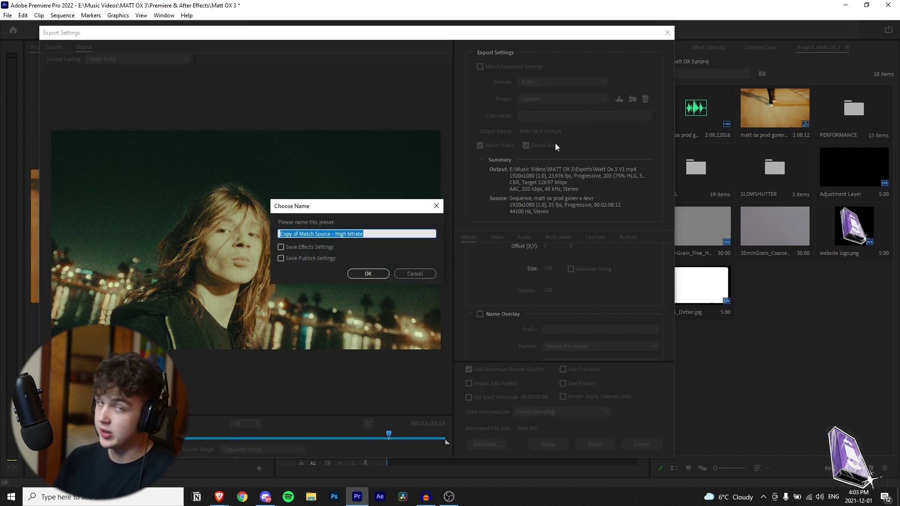
{"action": "type", "text": "Music "}
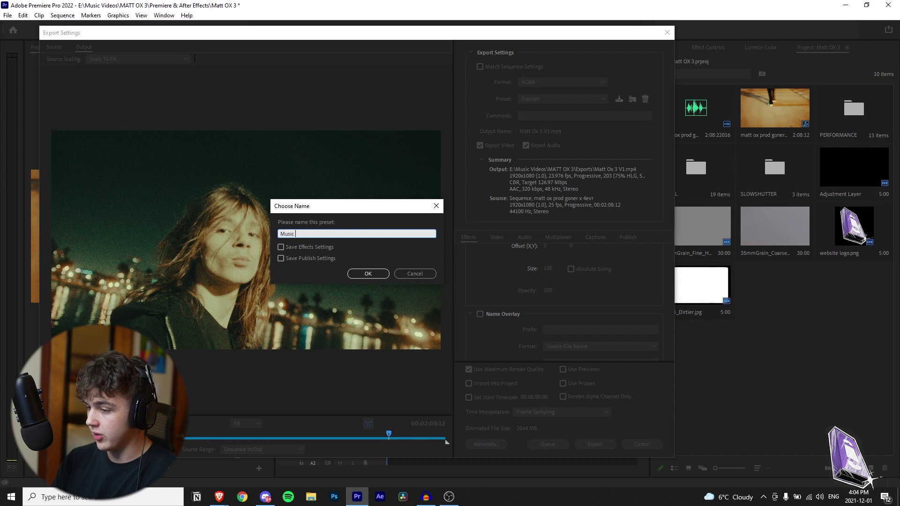
{"action": "type", "text": "Vide"}
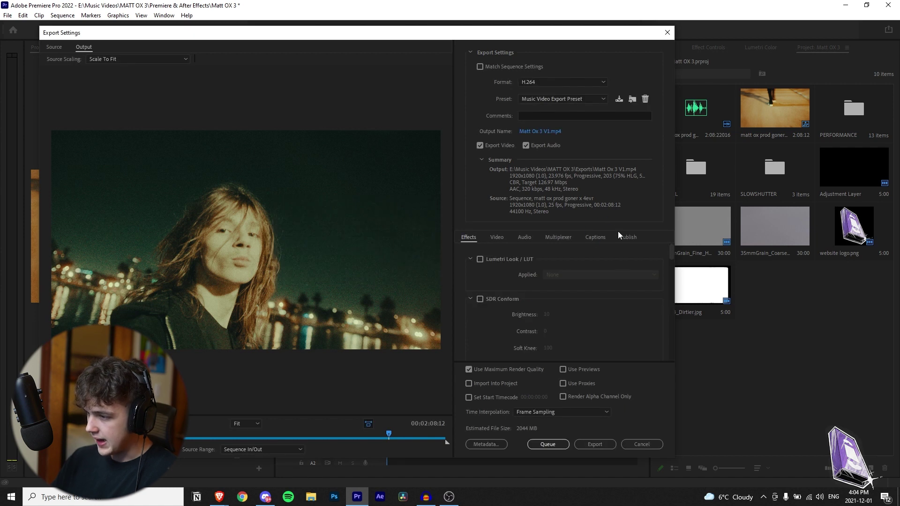
{"action": "left_click", "coordinate": [544, 94]}
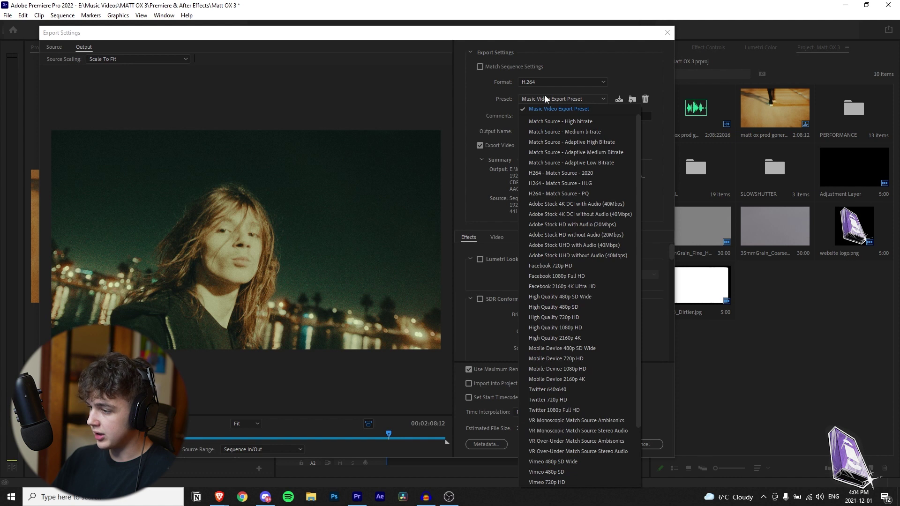
{"action": "left_click", "coordinate": [552, 111]}
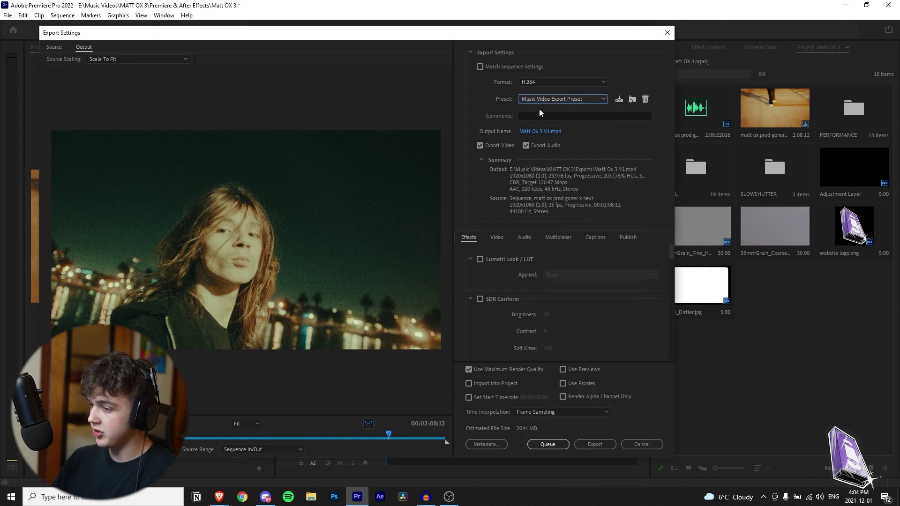
Step: Start exporting the sequence to Matt Ox 3 V1.mp4 in the Exports folder
{"action": "left_click", "coordinate": [598, 447]}
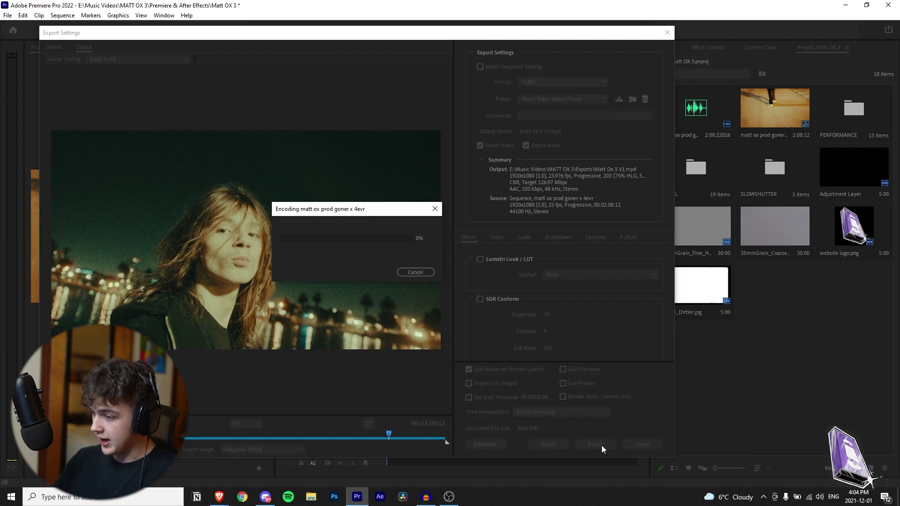